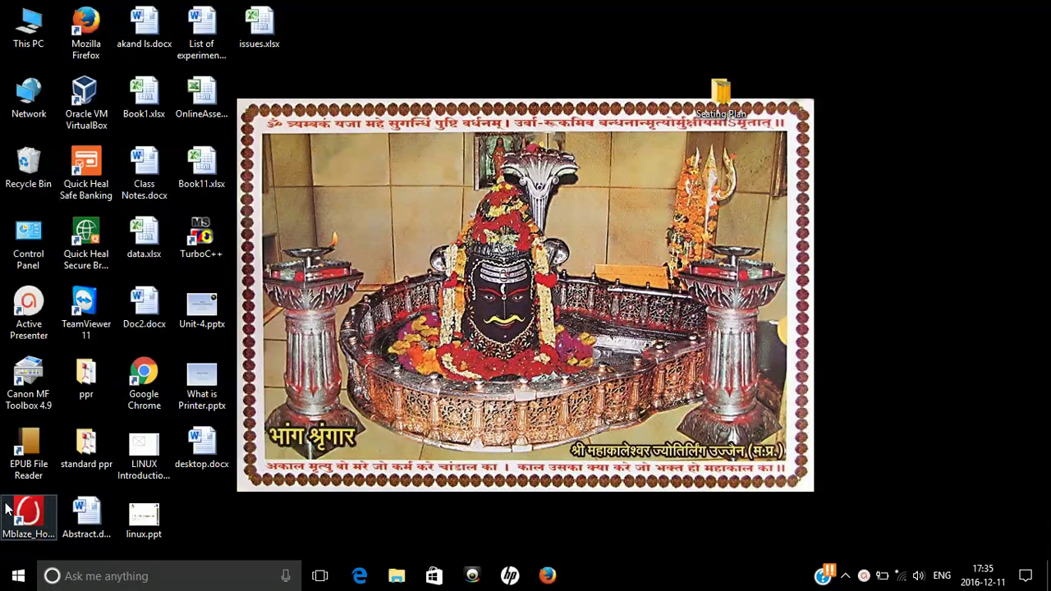
left_click(170, 436)
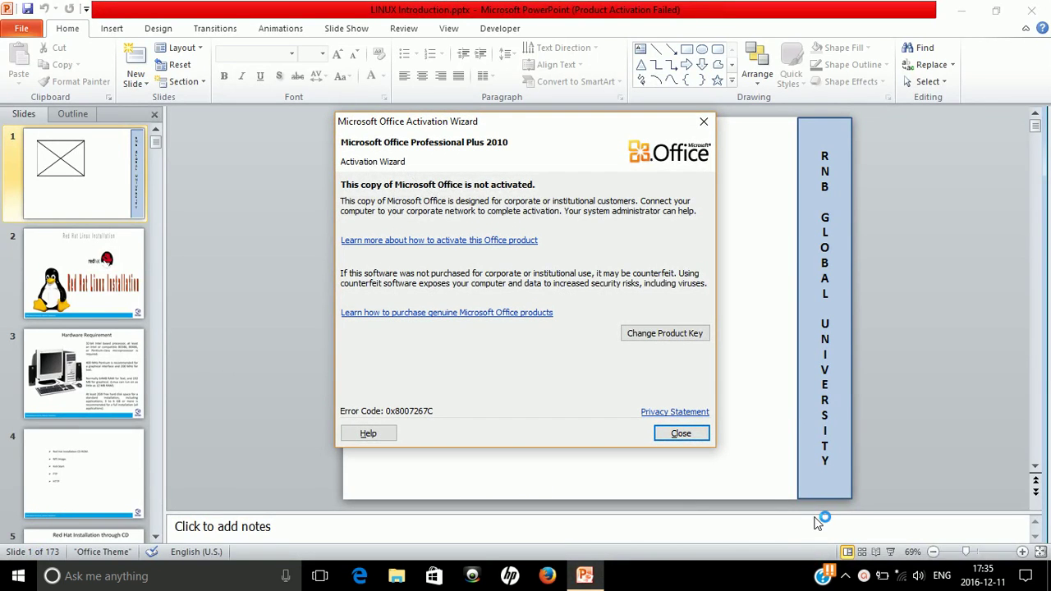
key("Escape")
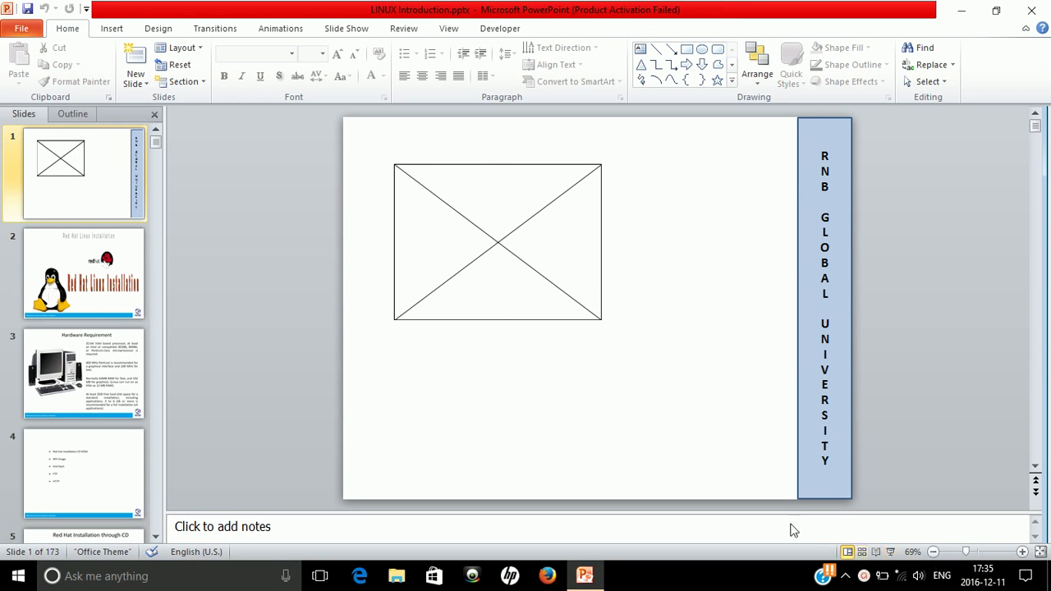
left_click(517, 234)
key("Escape")
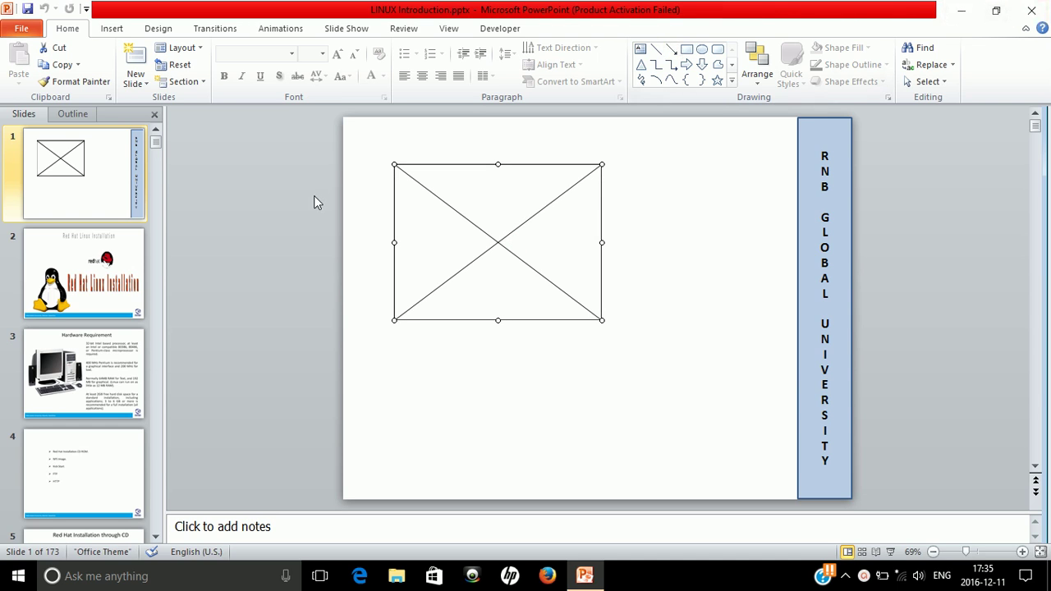
left_click(1031, 14)
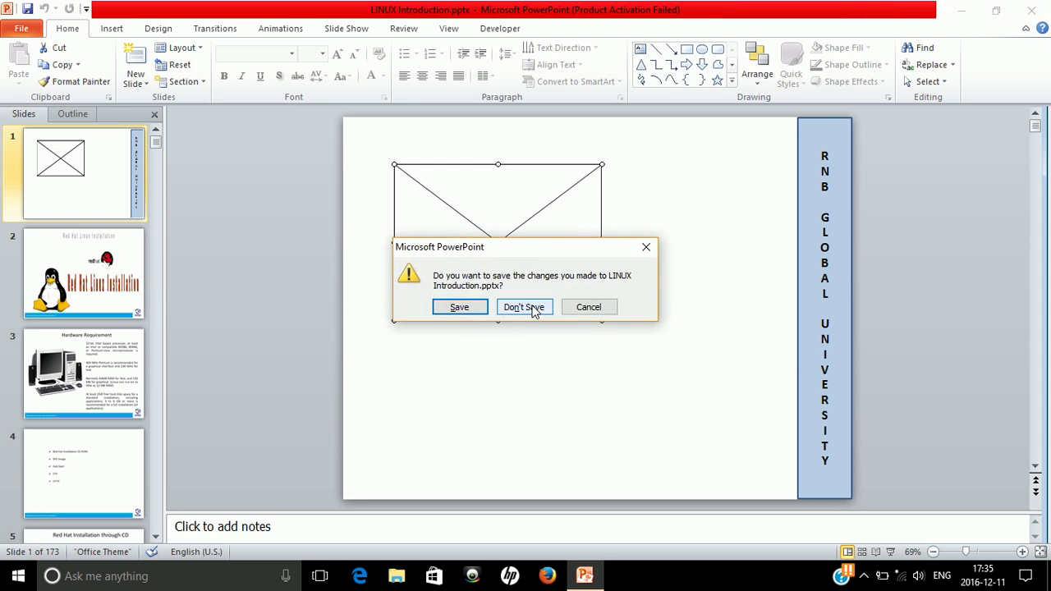
left_click(525, 307)
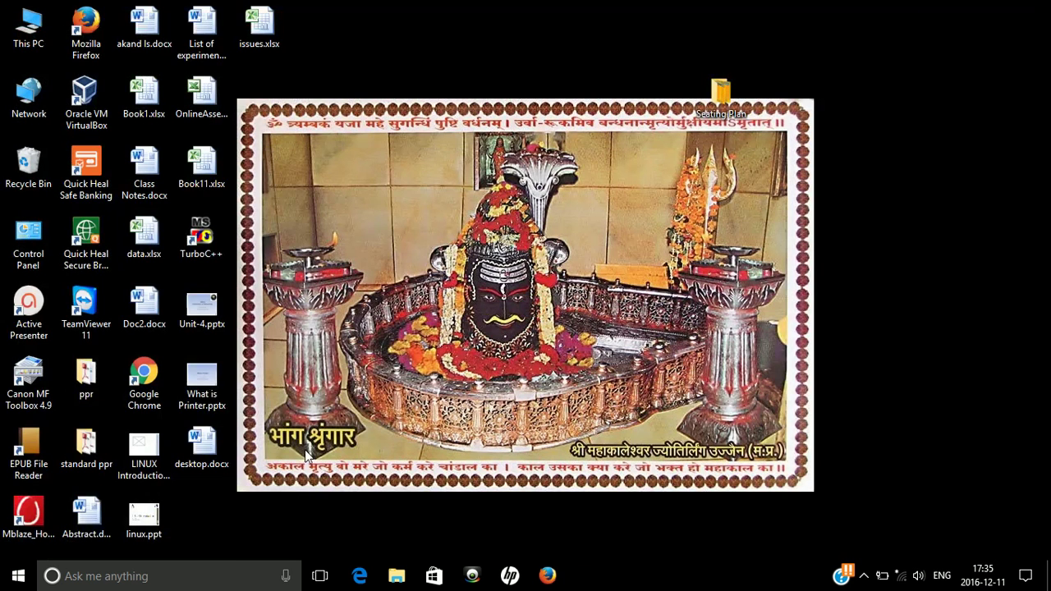
- Open What is Printer.pptx from the desktop, dismiss the activation notice, and display the transition settings of the first slide
double_click(195, 405)
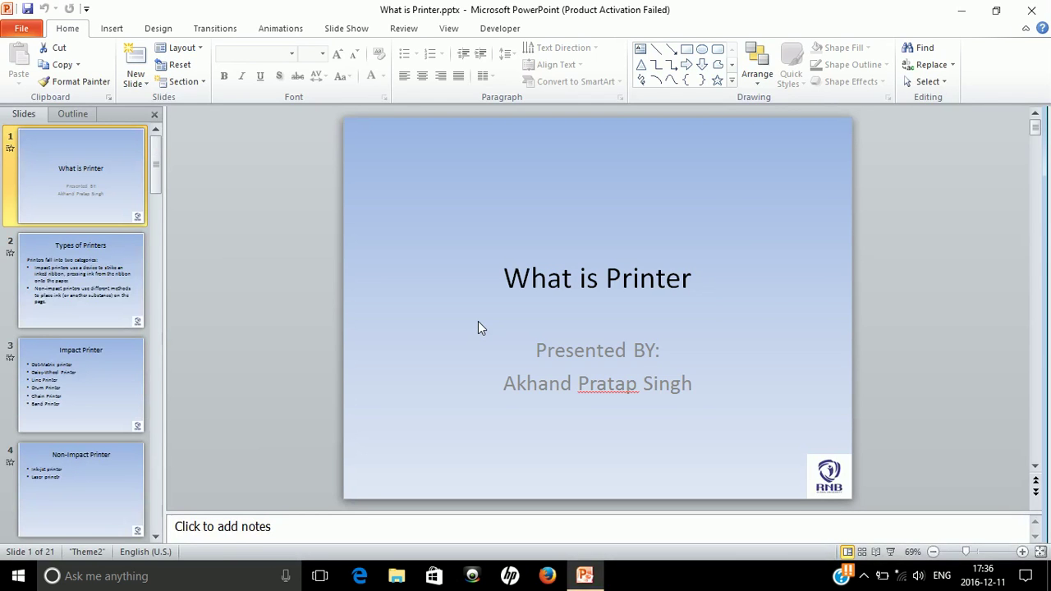
key("Escape")
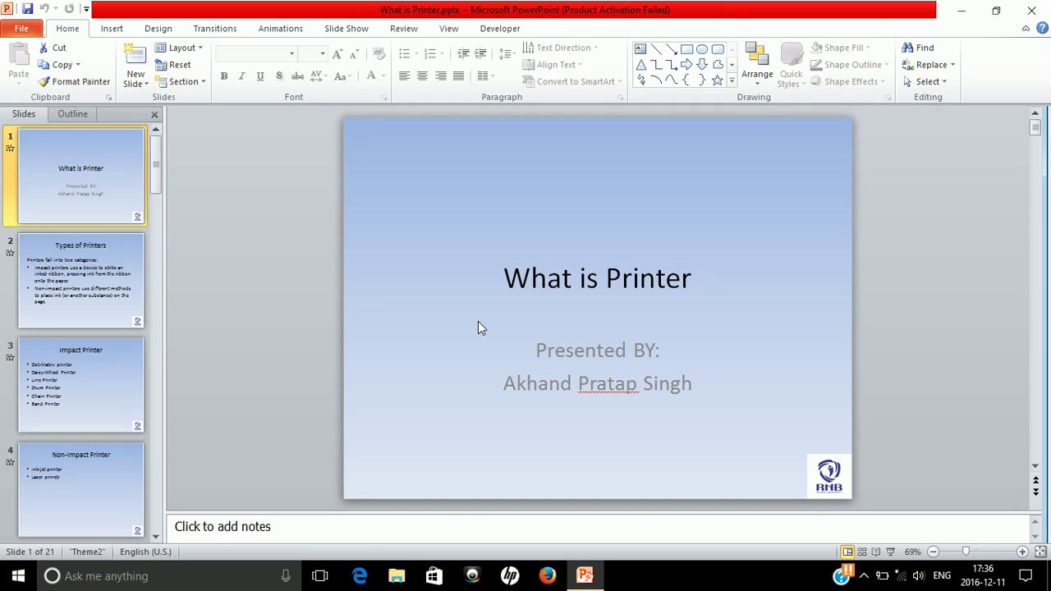
left_click(125, 148)
left_click(222, 32)
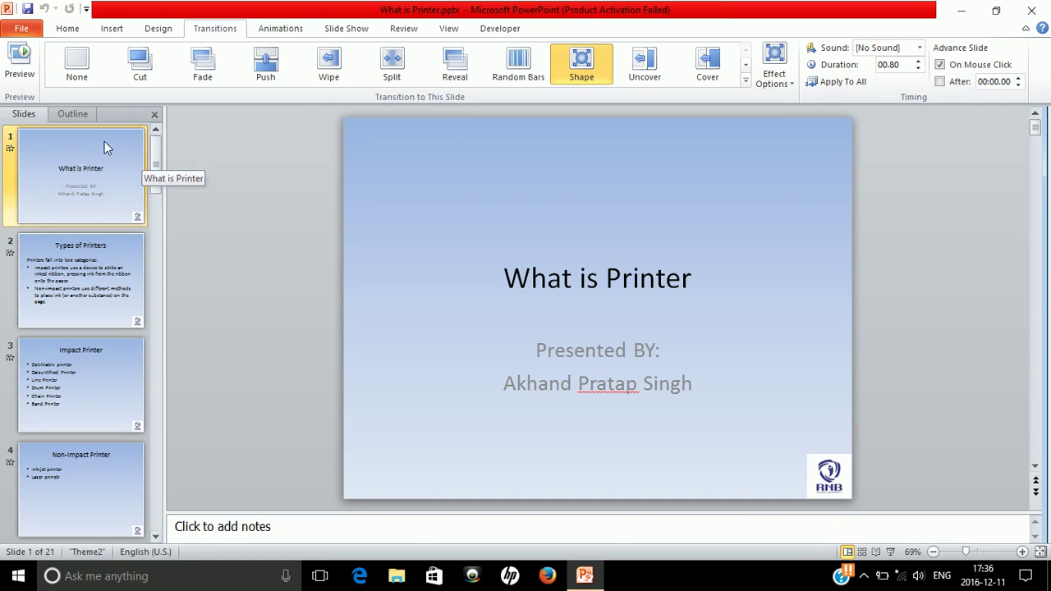
- Apply the Spin emphasis animation to the "What is Printer" title on the first slide
left_click(279, 29)
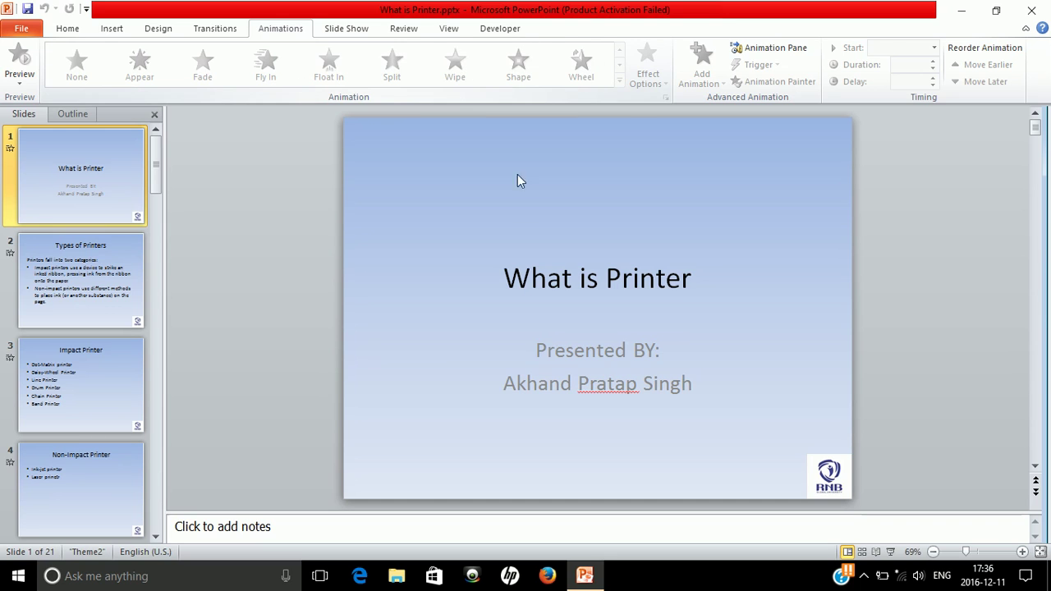
left_click(510, 281)
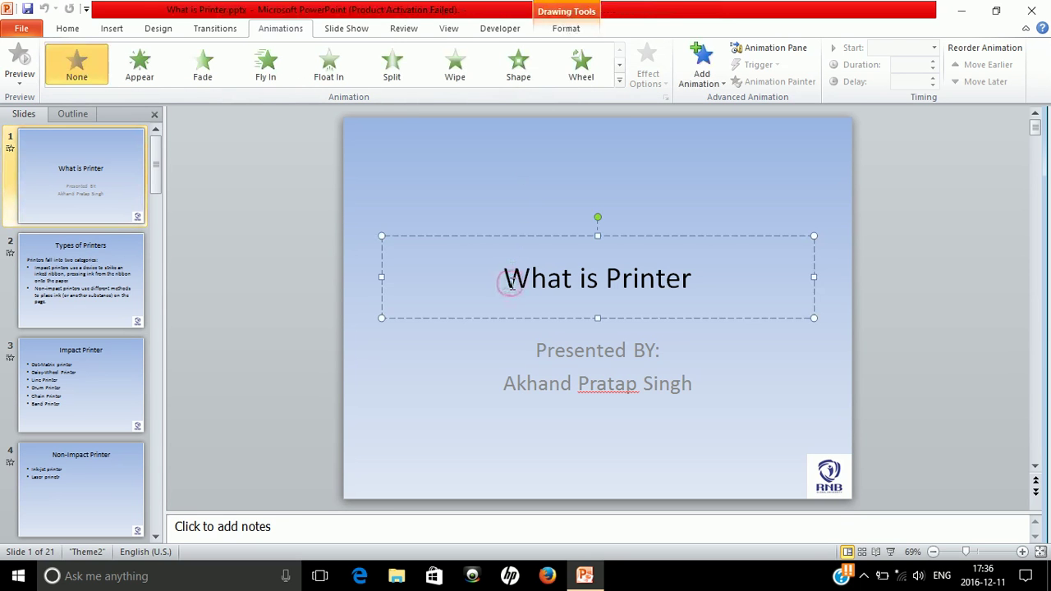
key("shift+Right")
key("shift+Right")
key("shift+Right")
key("shift+Right")
key("shift+Right")
key("shift+Right")
key("shift+Right")
key("shift+Right")
key("shift+Right")
key("shift+Right")
key("shift+Right")
key("shift+Right")
key("shift+Right")
key("shift+Right")
key("shift+Right")
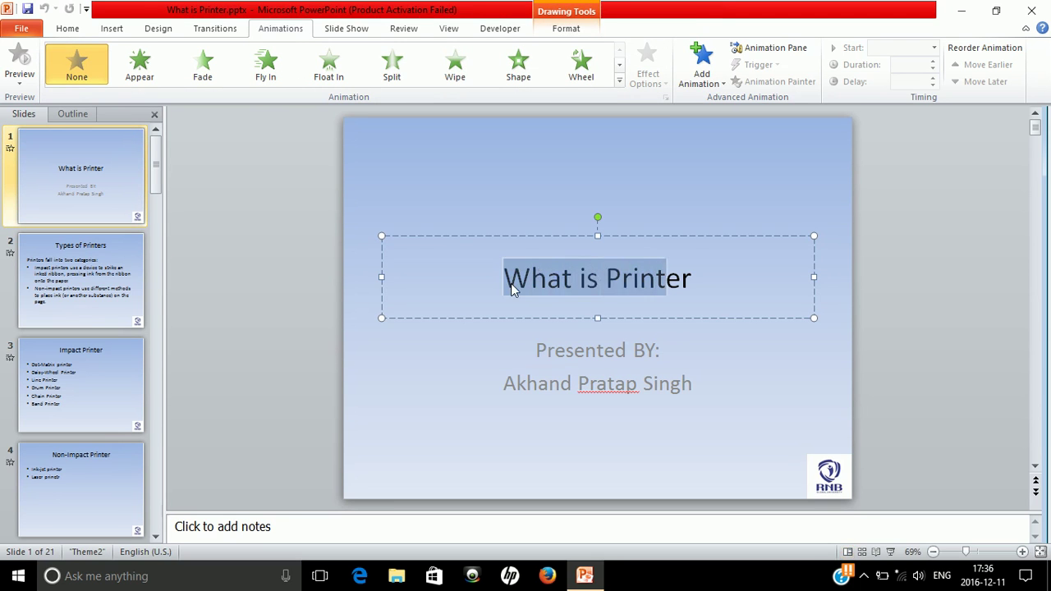
left_click(620, 86)
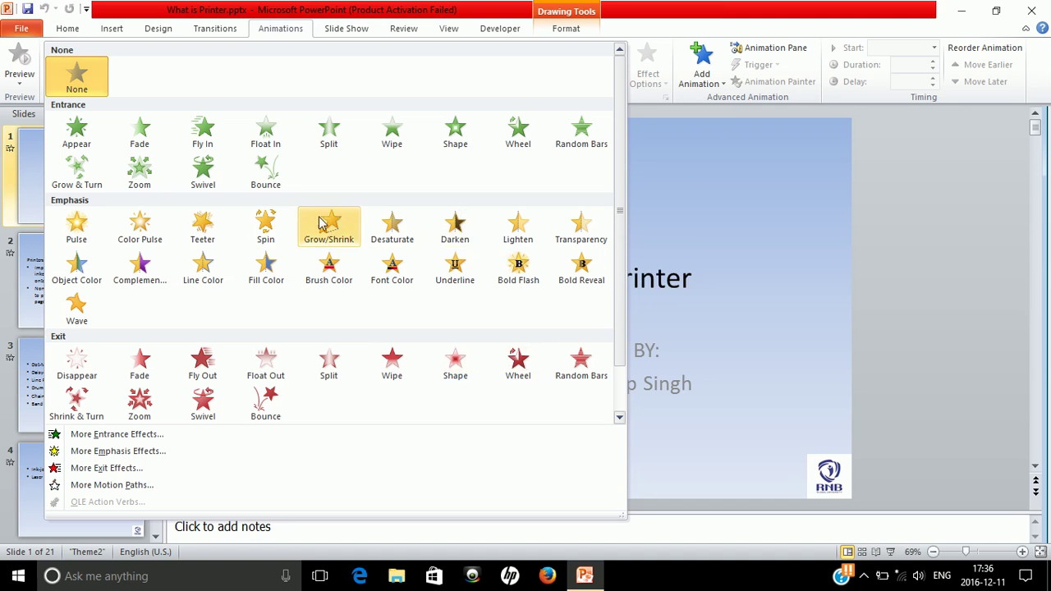
left_click(263, 227)
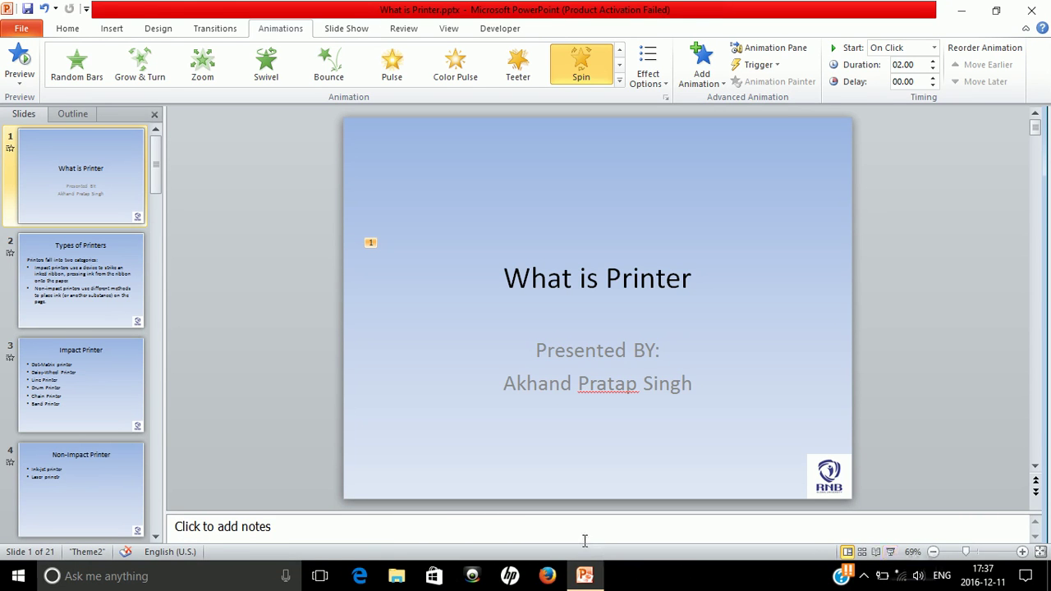
- Apply the Flash transition to the Types of Printers slide and the Vortex transition to the Impact Printer slide
left_click(98, 279)
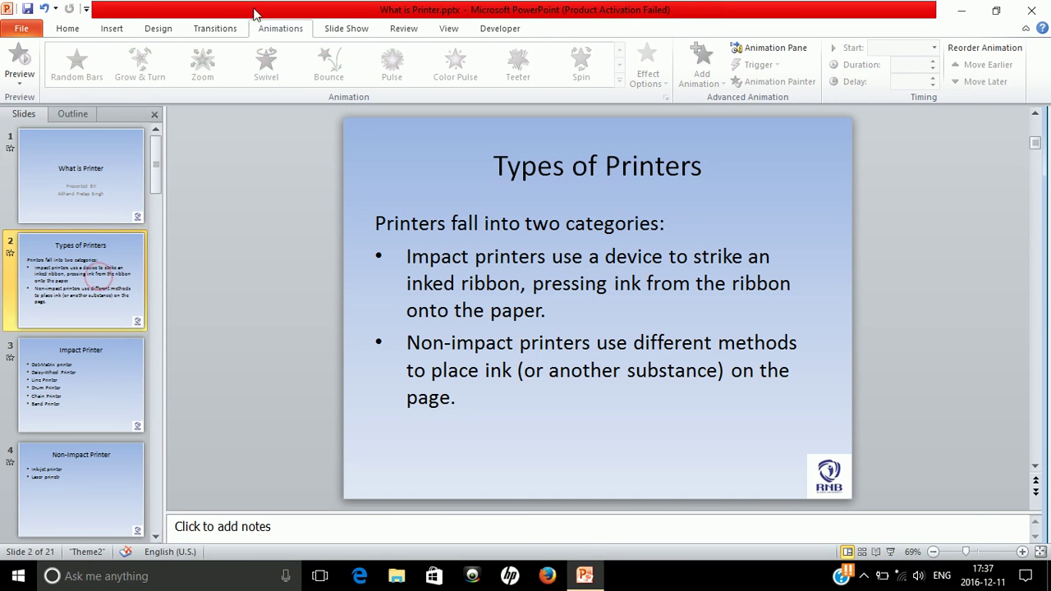
left_click(227, 30)
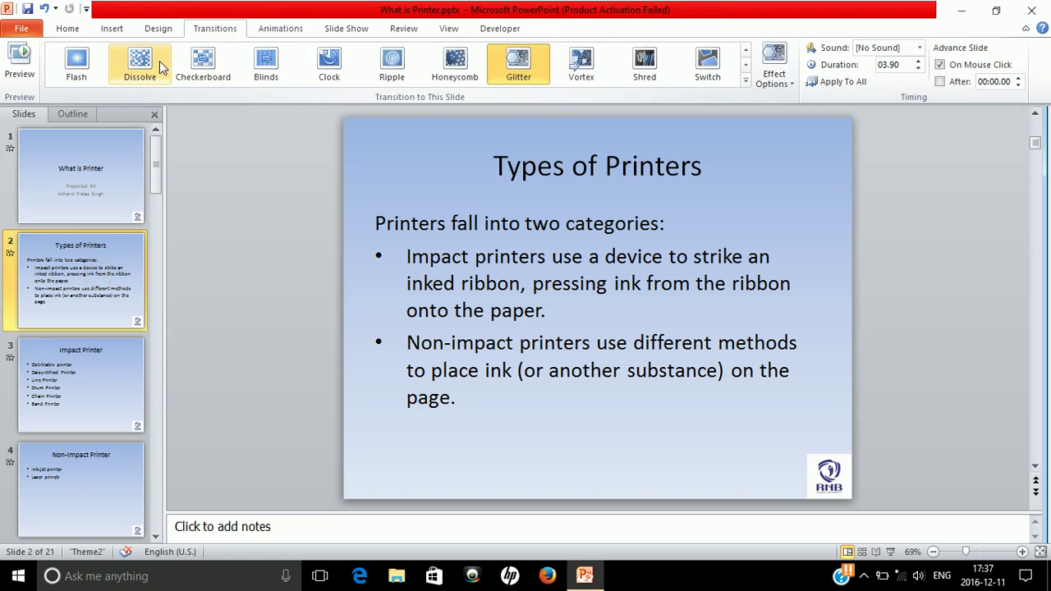
left_click(76, 73)
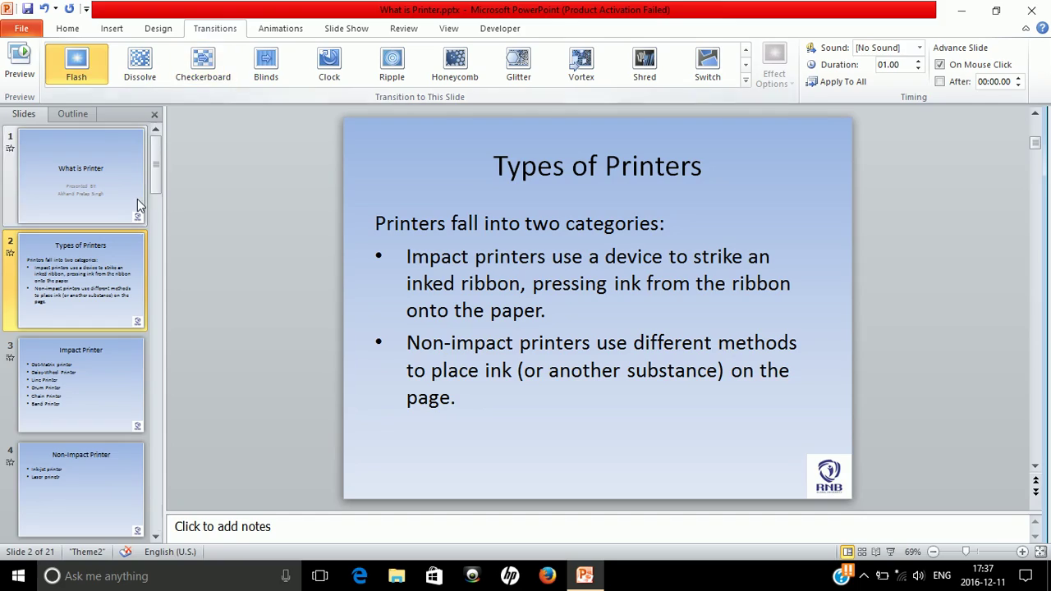
left_click(104, 382)
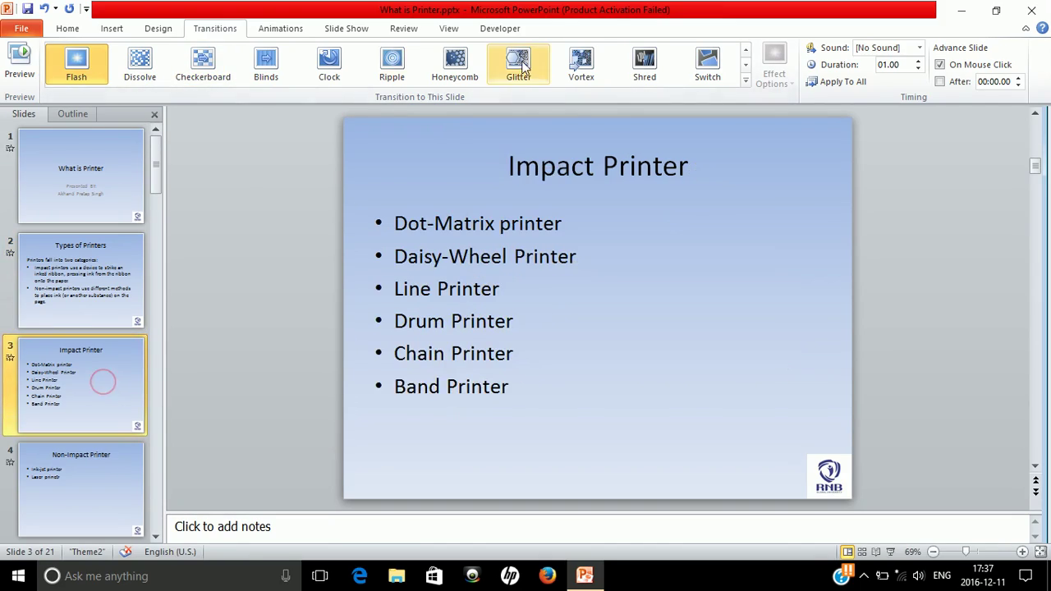
left_click(575, 74)
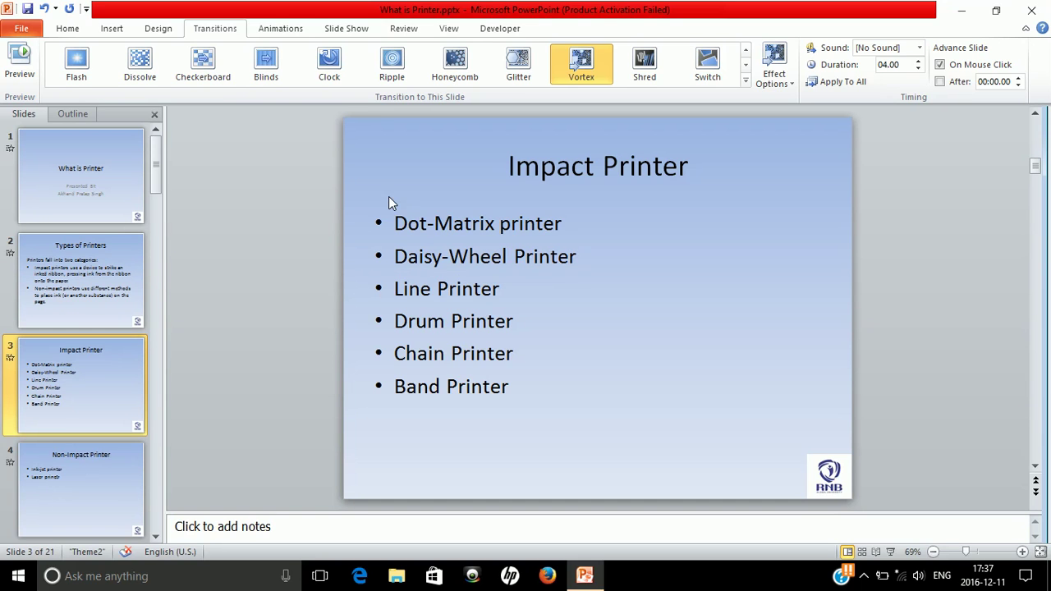
- Save the presentation to the desktop as a Windows Media Video named What is Printer.wmv
left_click(18, 30)
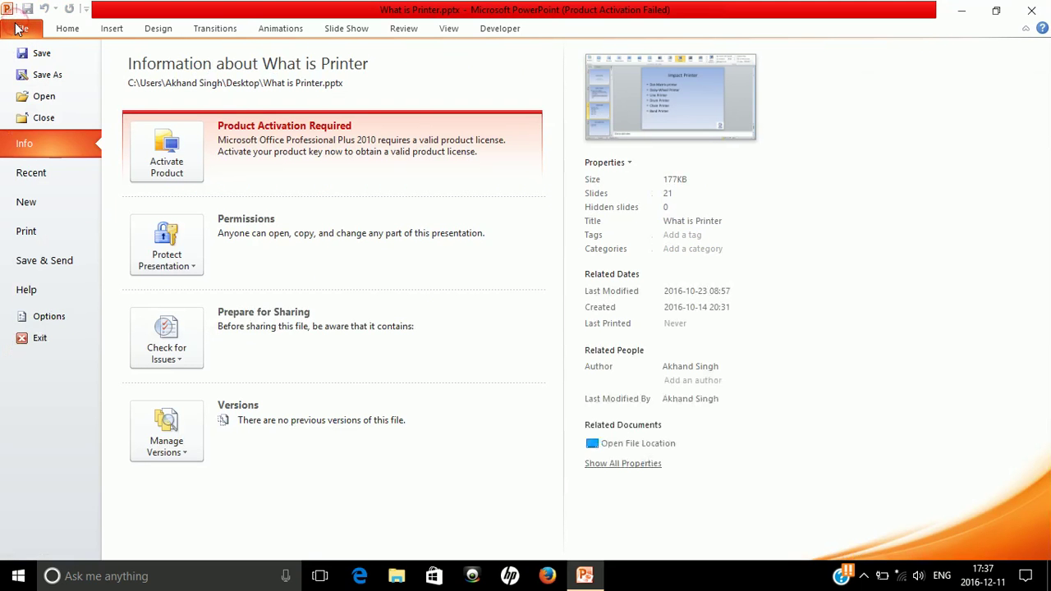
left_click(50, 75)
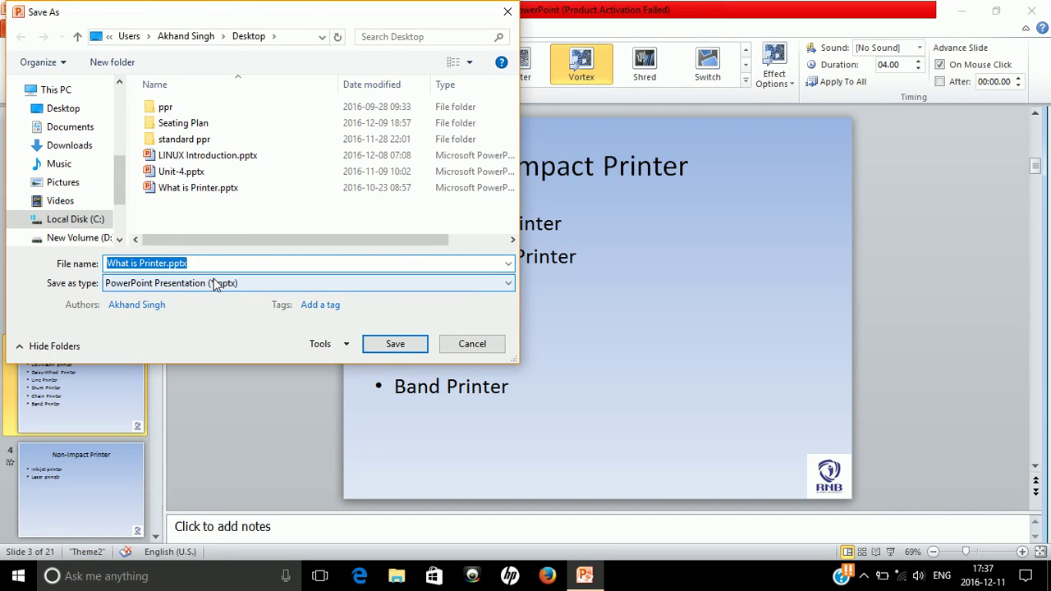
left_click(213, 283)
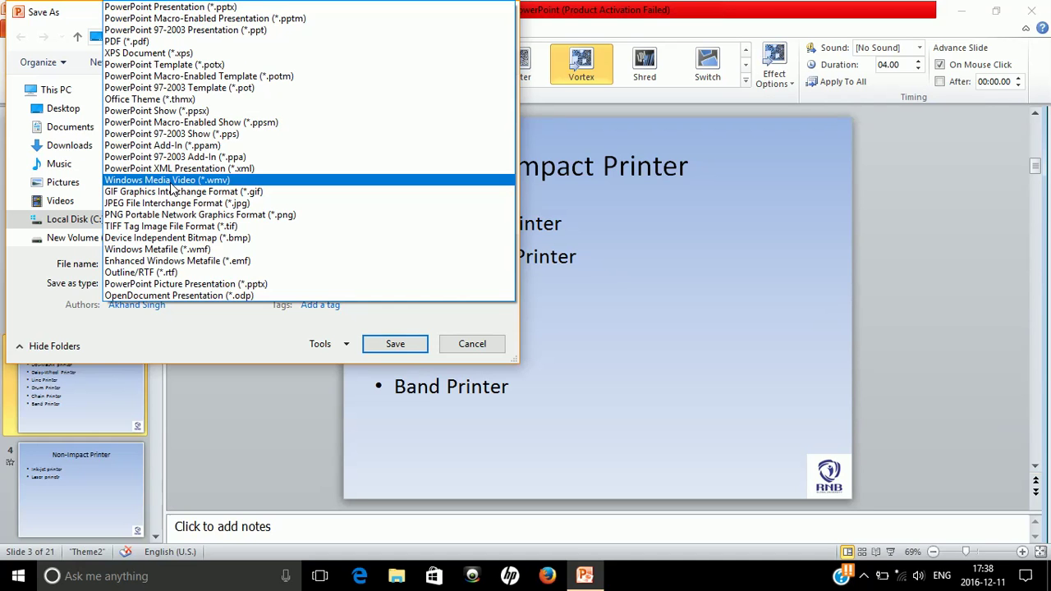
left_click(171, 182)
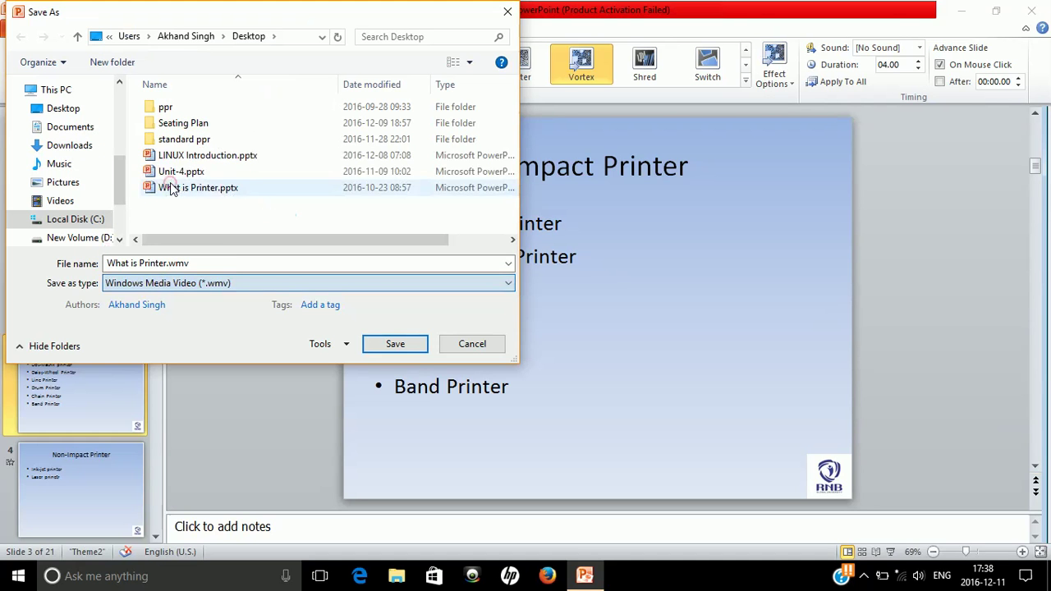
left_click(384, 346)
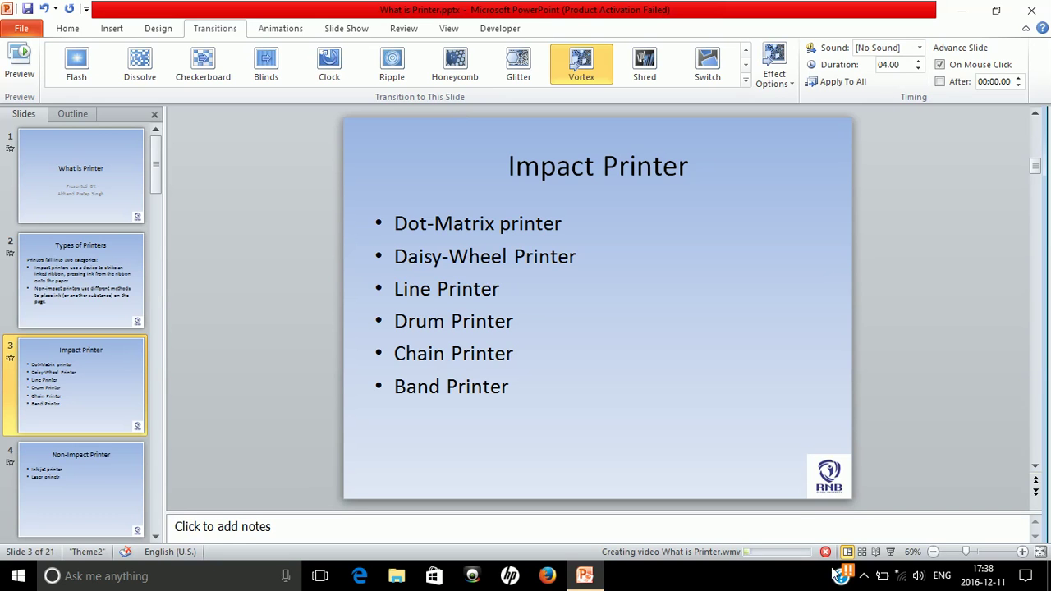
left_click(864, 578)
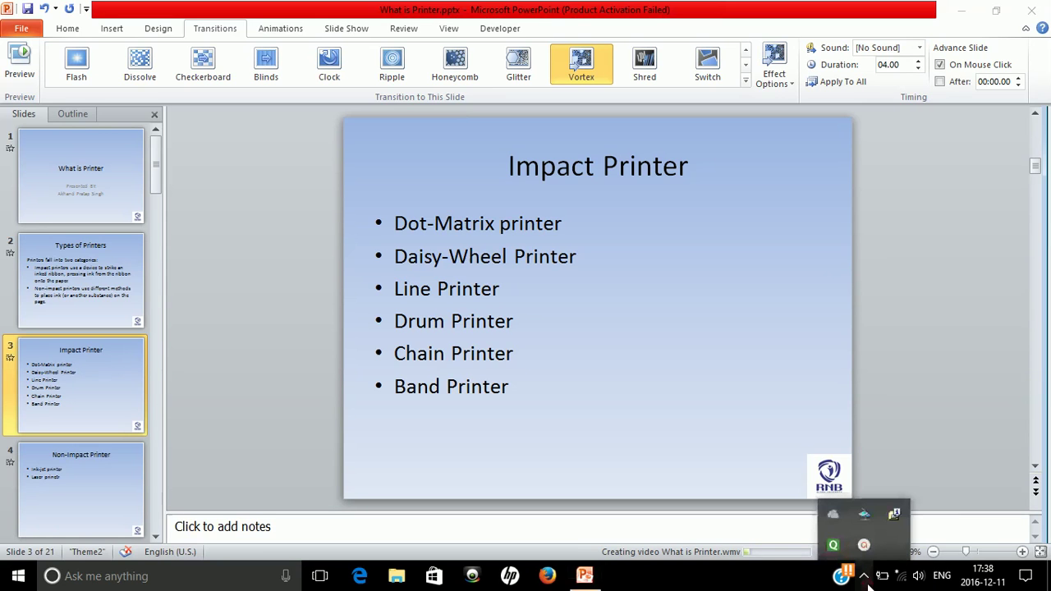
left_click(866, 544)
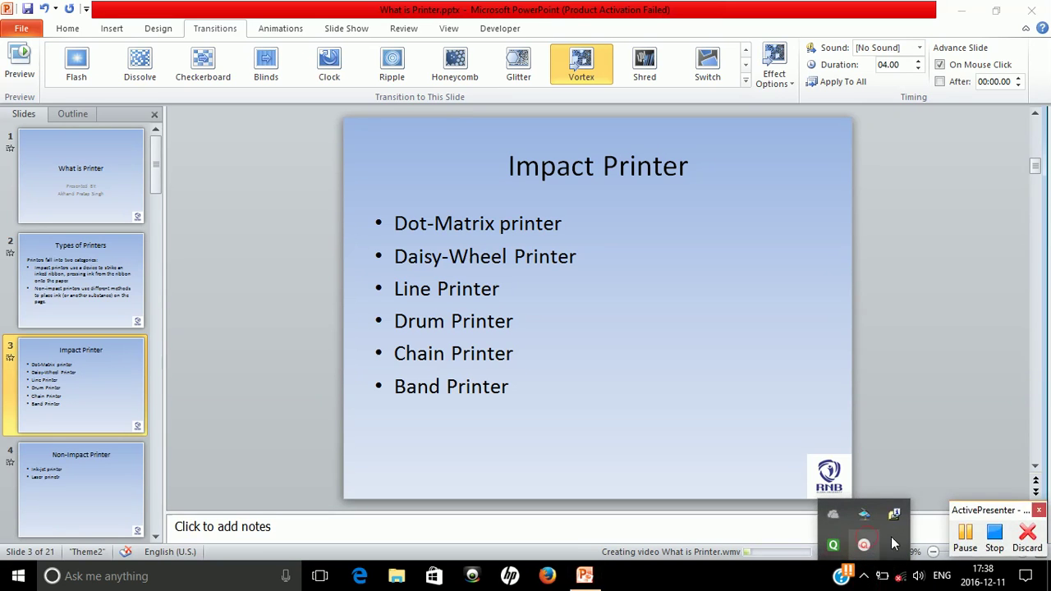
left_click(973, 549)
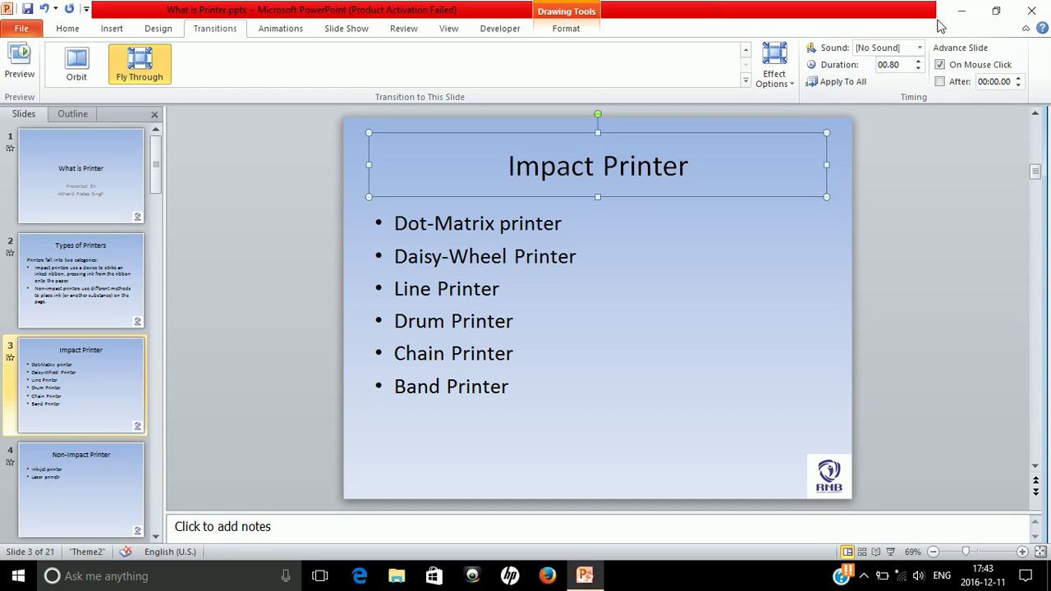
- Close the presentation without saving its changes and open What is Printer.wmv from the desktop for playback
left_click(1031, 11)
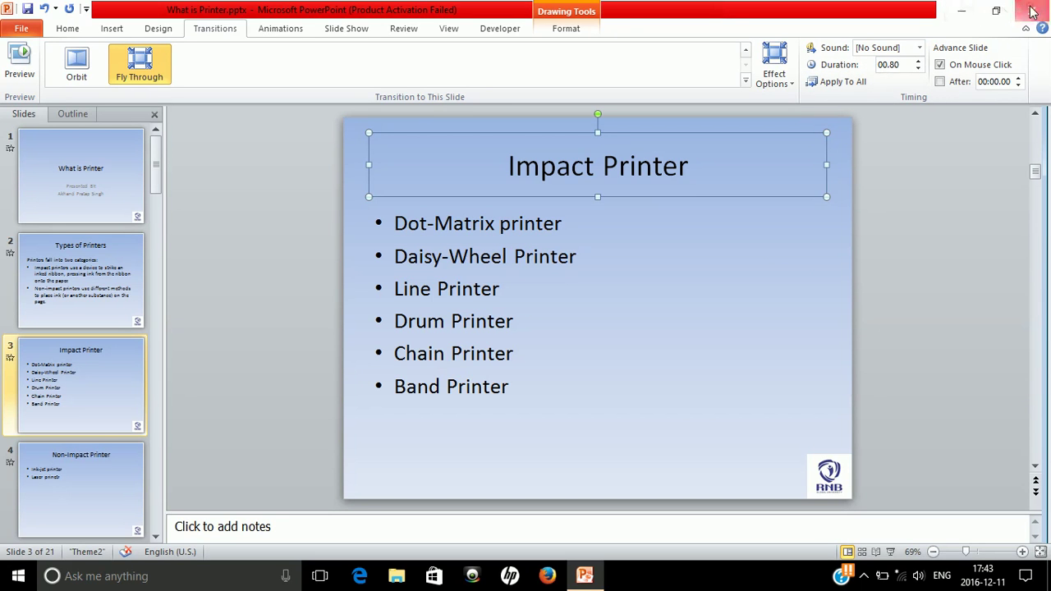
left_click(523, 307)
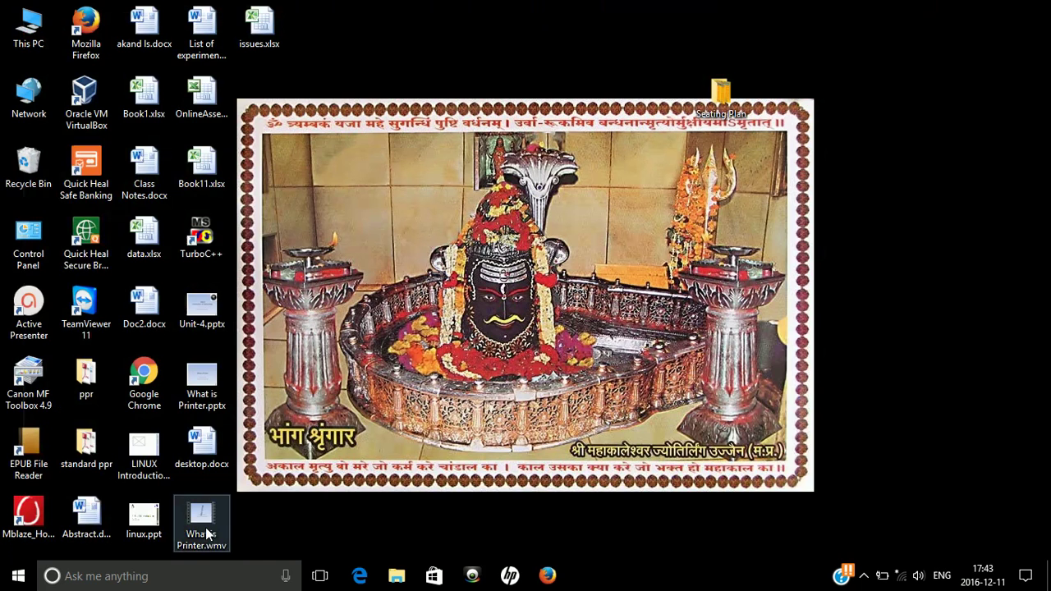
double_click(205, 530)
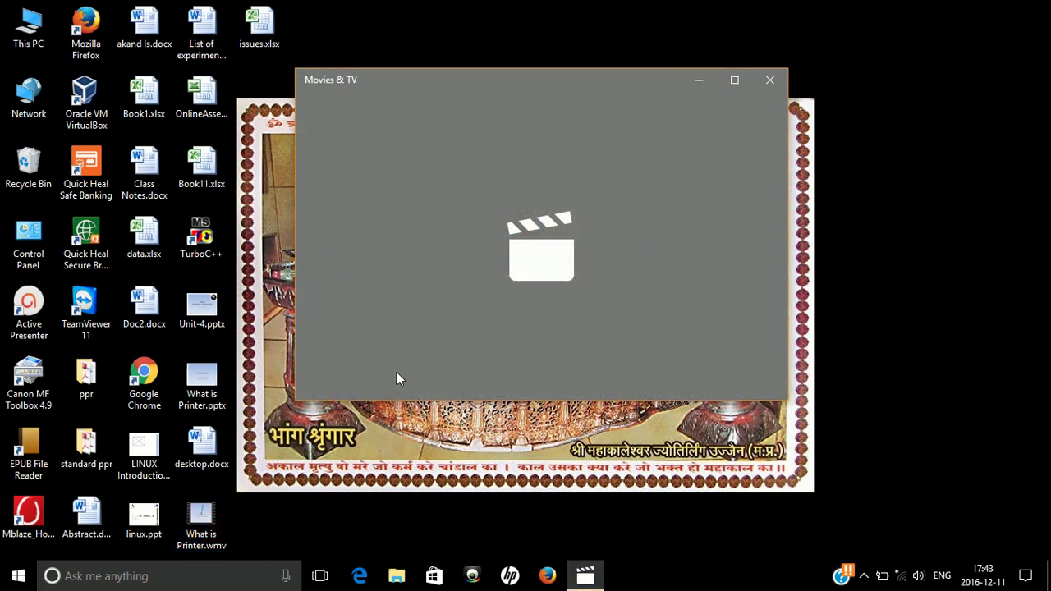